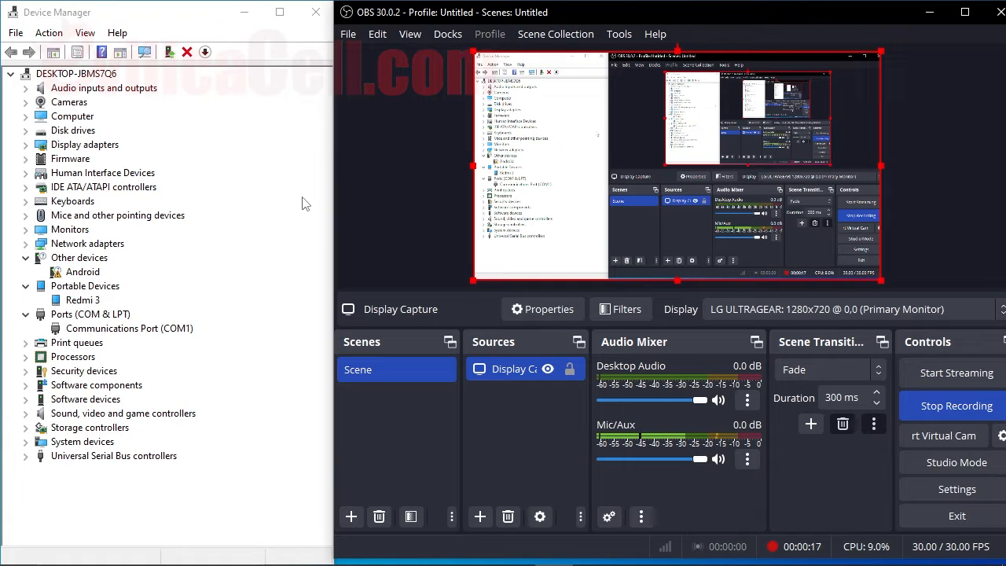
Step: Show the Hardware Ids in the properties of the Android device listed under Other devices
click(80, 302)
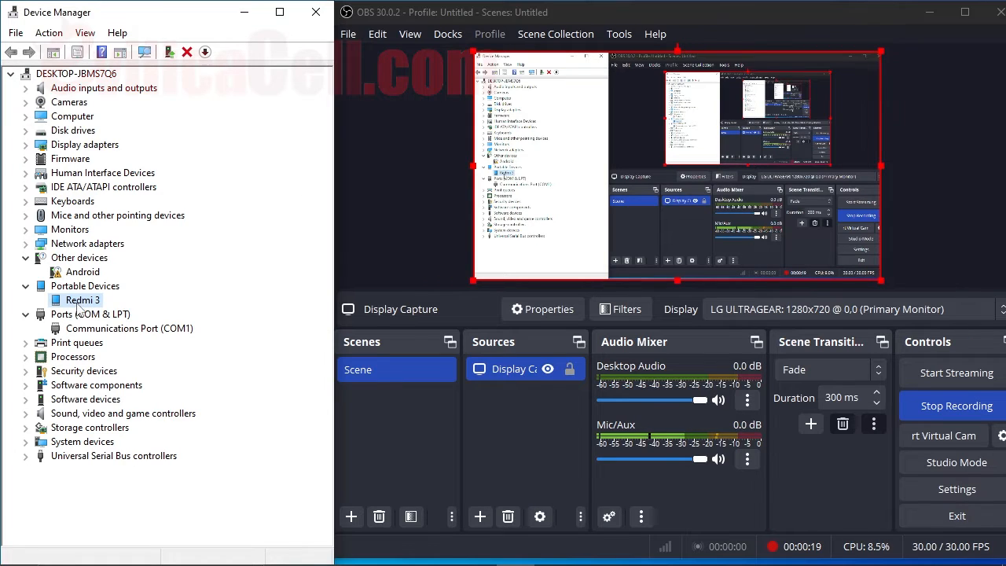
click(80, 274)
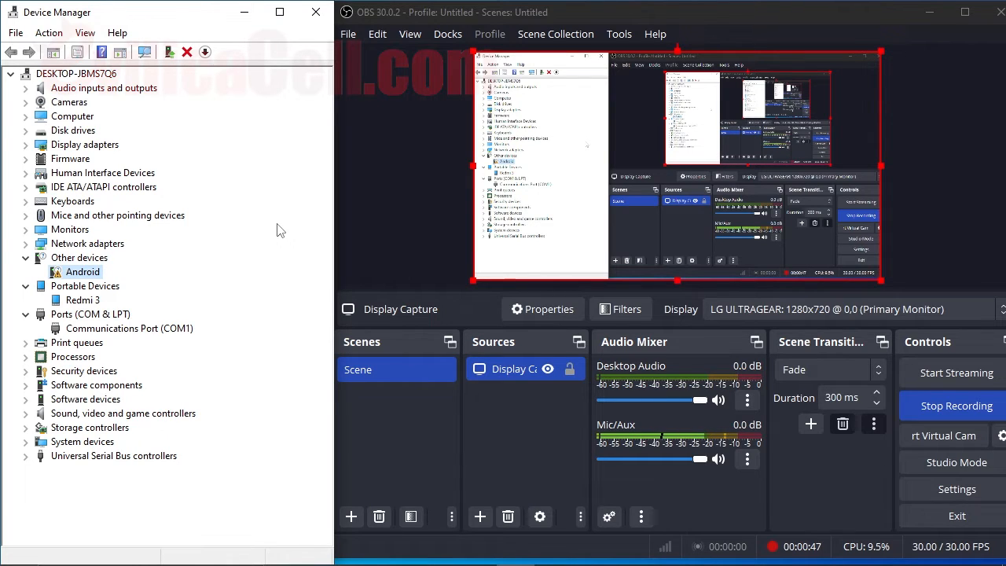
right_click(76, 276)
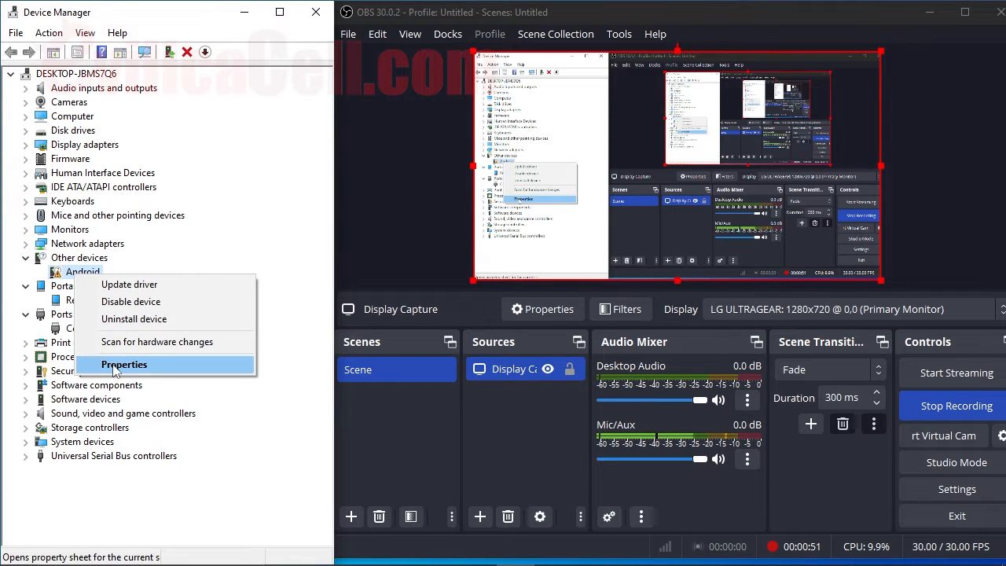
click(118, 364)
click(161, 201)
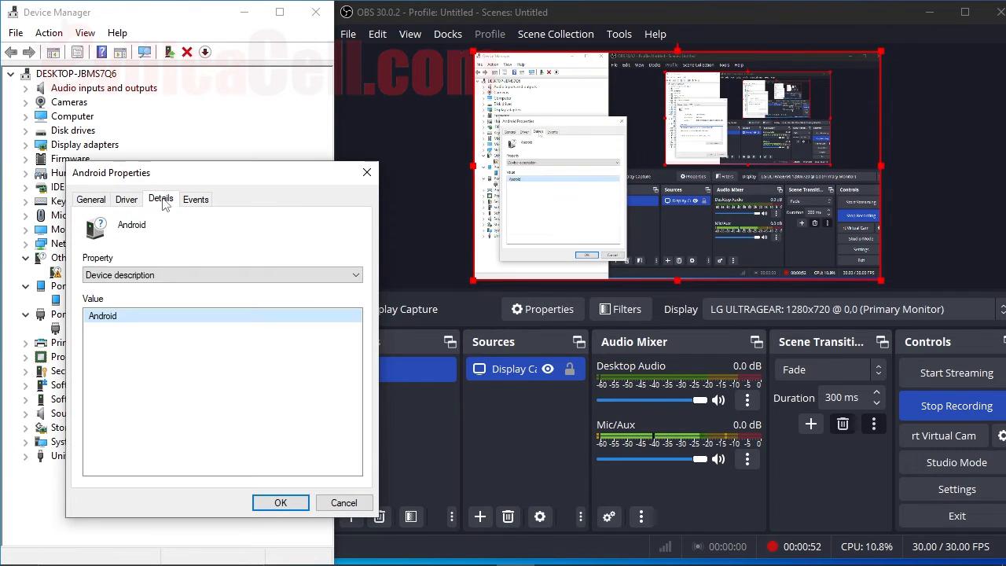
click(156, 281)
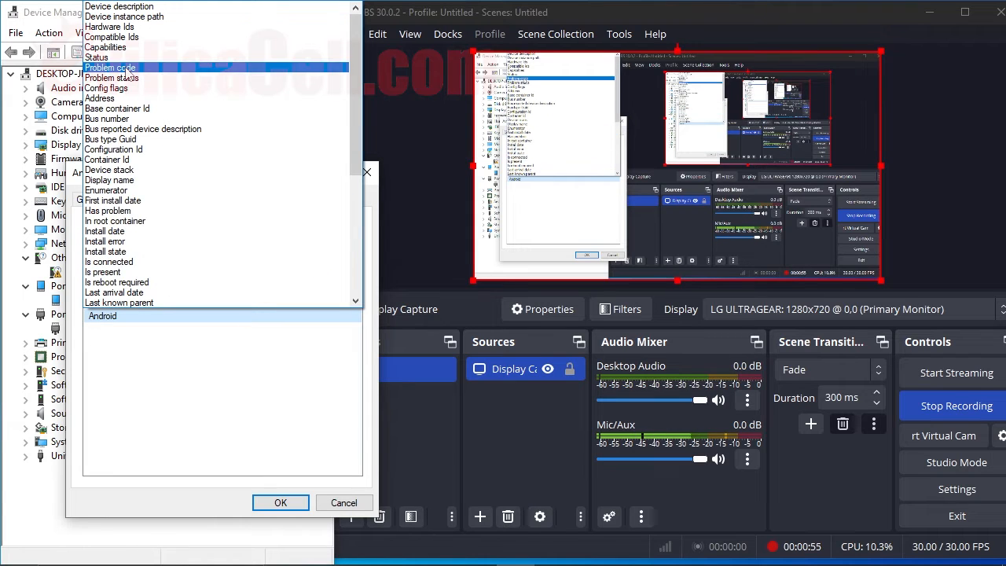
click(123, 29)
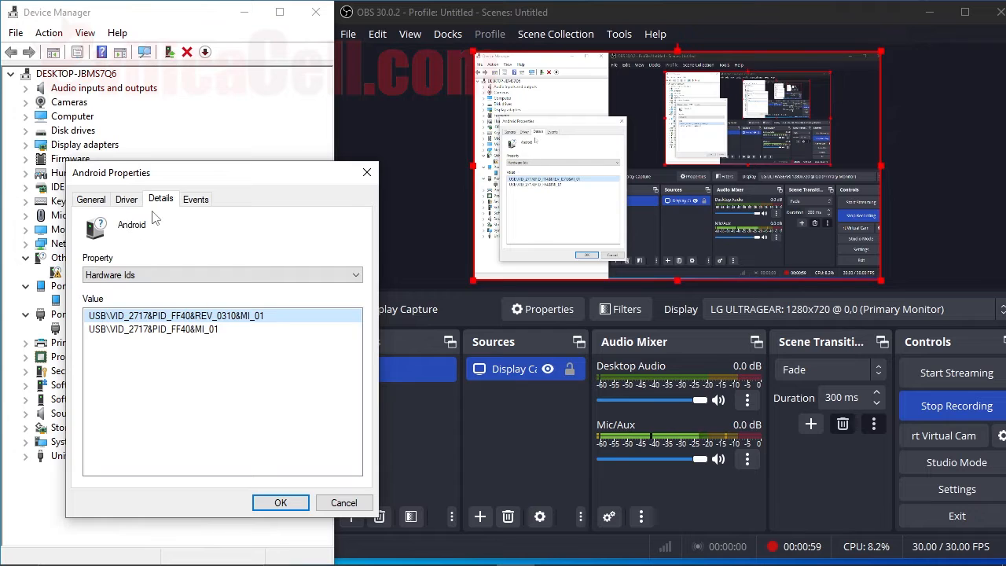
Step: Copy the hardware ID USB\VID_2717&PID_FF40&MI_01 from the Android device's property values
click(145, 330)
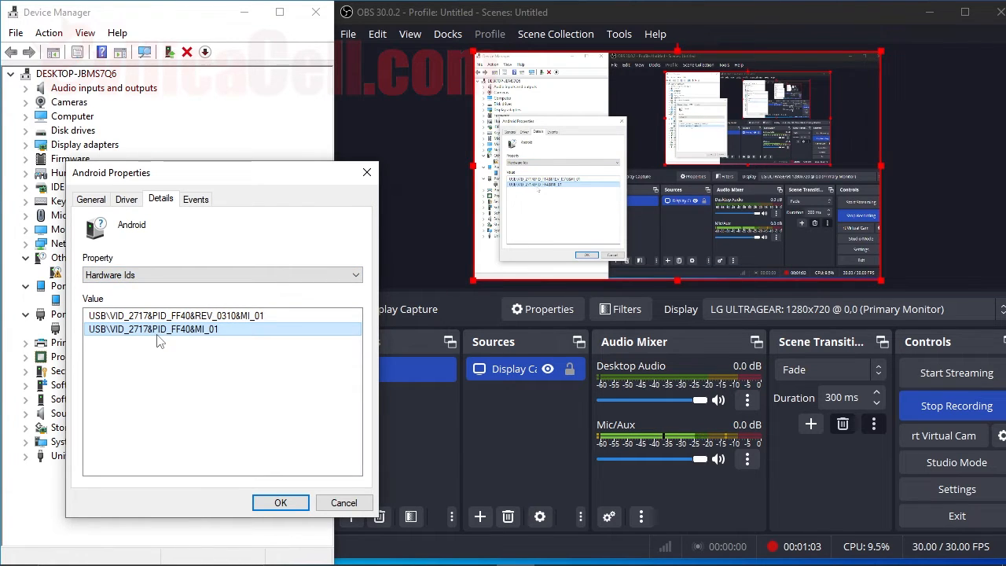
right_click(159, 340)
click(182, 347)
Step: Switch to Chrome and search Google for the copied hardware ID USB\VID_2717&PID_FF40&MI_01
mouse_move(444, 555)
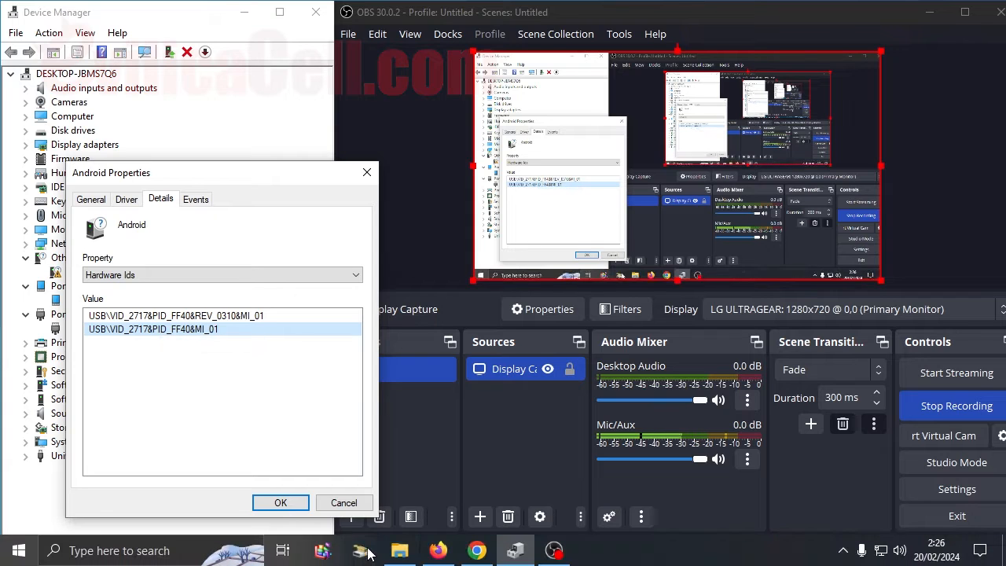
click(476, 550)
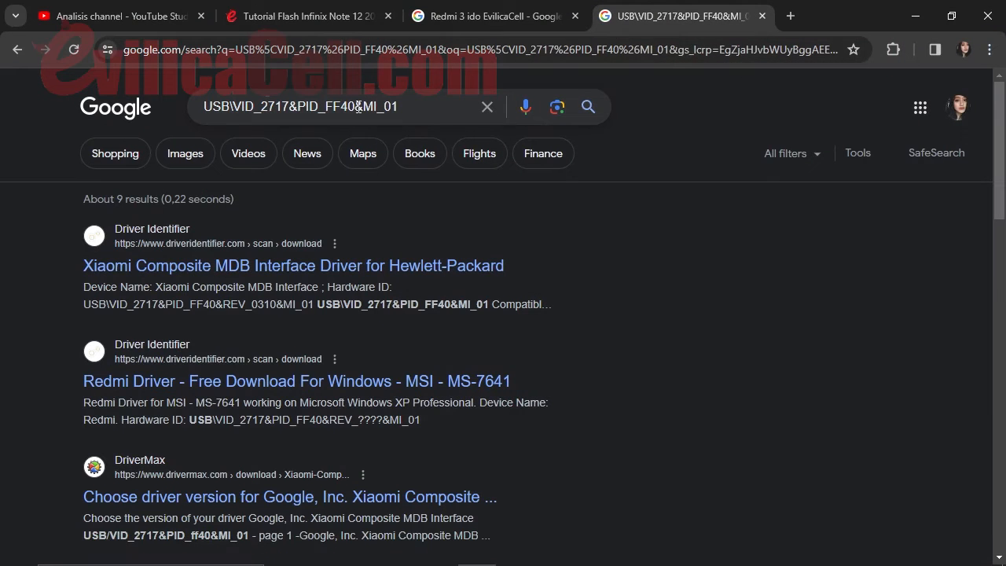
click(348, 50)
key(BackSpace)
key(ctrl+v)
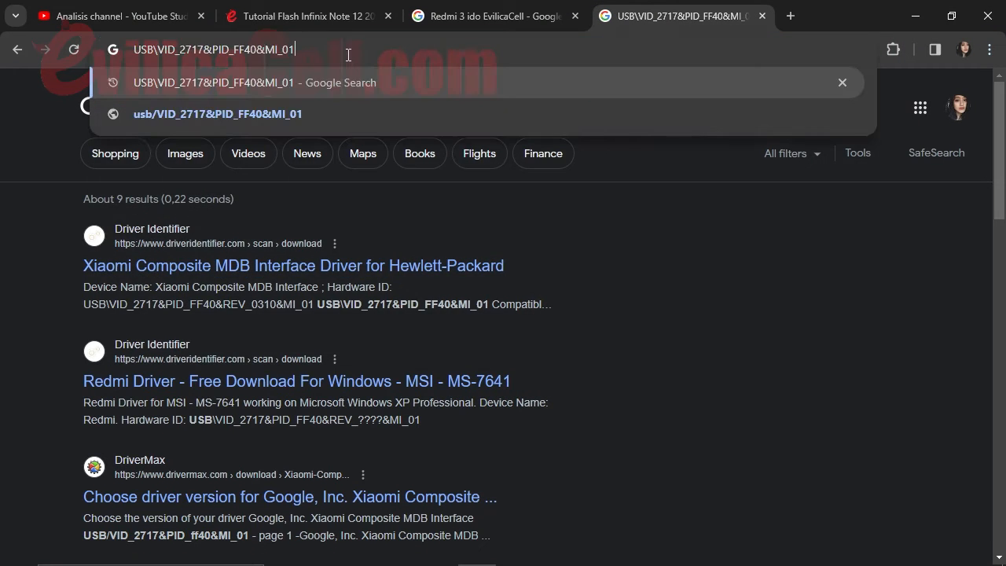
key(Return)
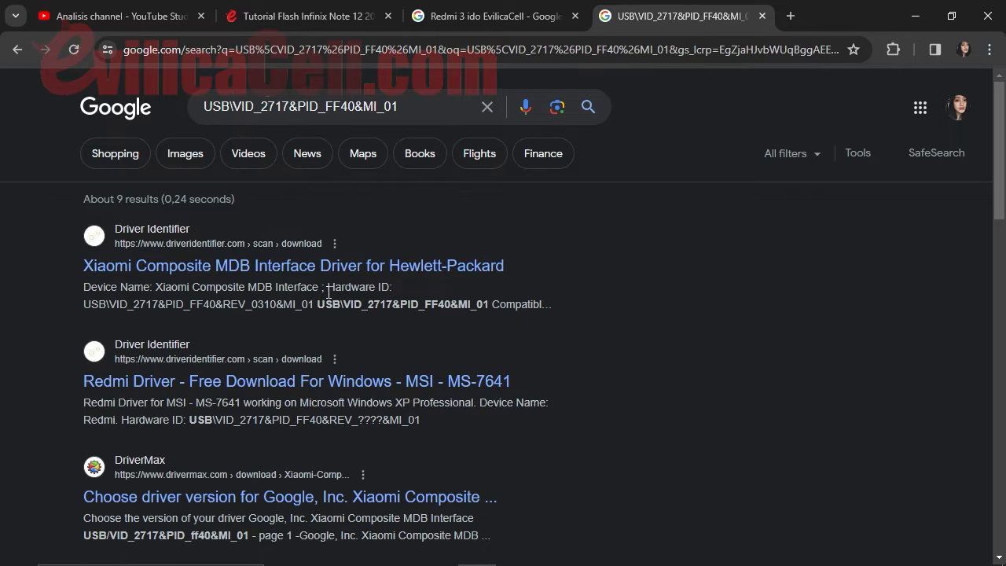
Step: Check the already open Google results for "Redmi 3 ido EvilicaCell"
click(495, 15)
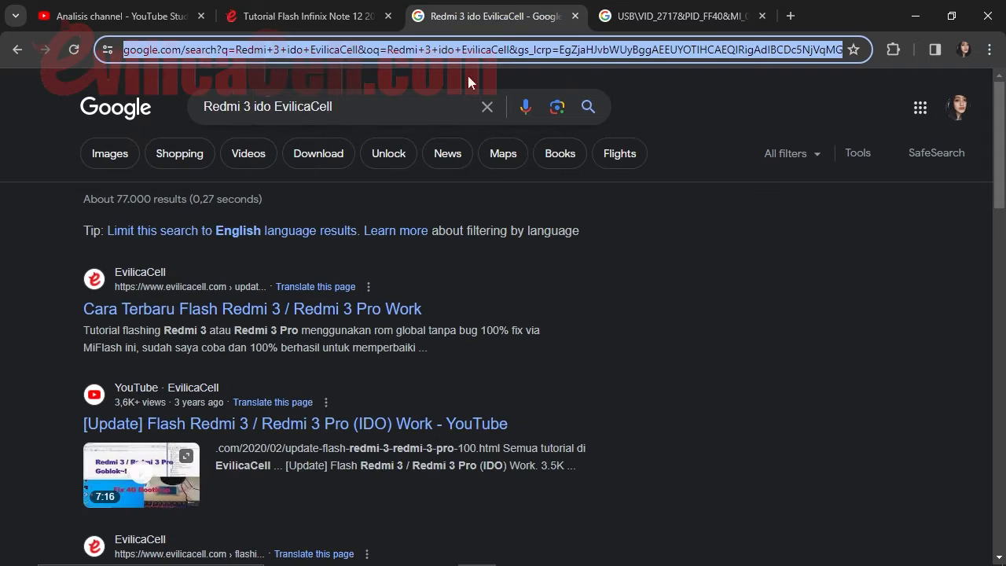
click(375, 107)
click(139, 267)
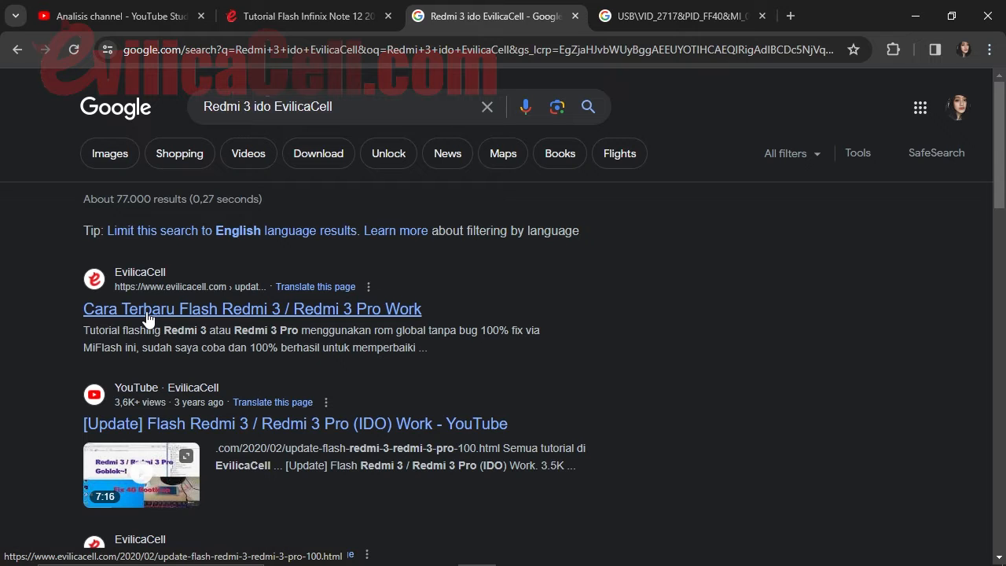
Step: Return to Device Manager, close Android Properties and start a manual driver update for Android, picking from the list of available drivers
click(913, 8)
click(366, 172)
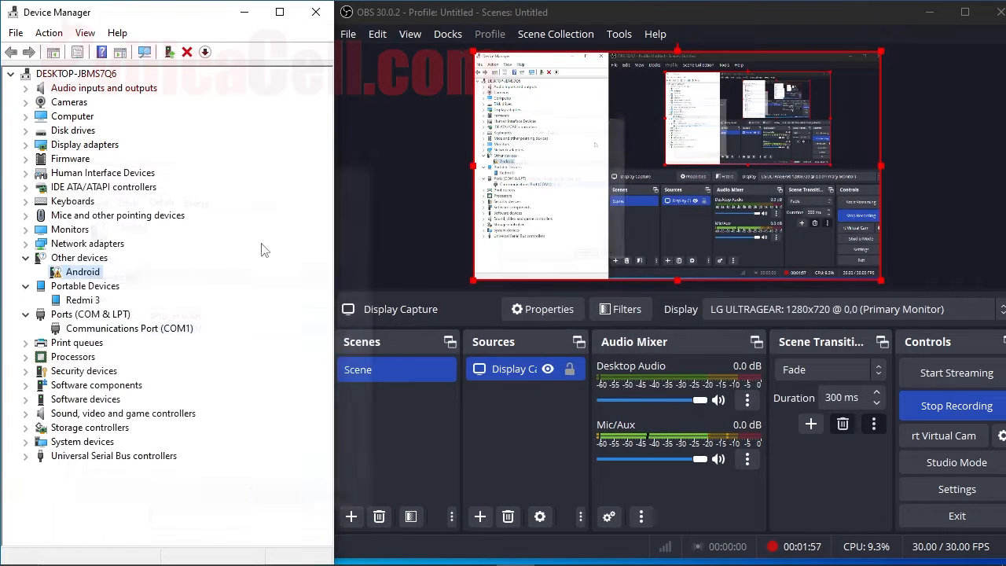
right_click(83, 276)
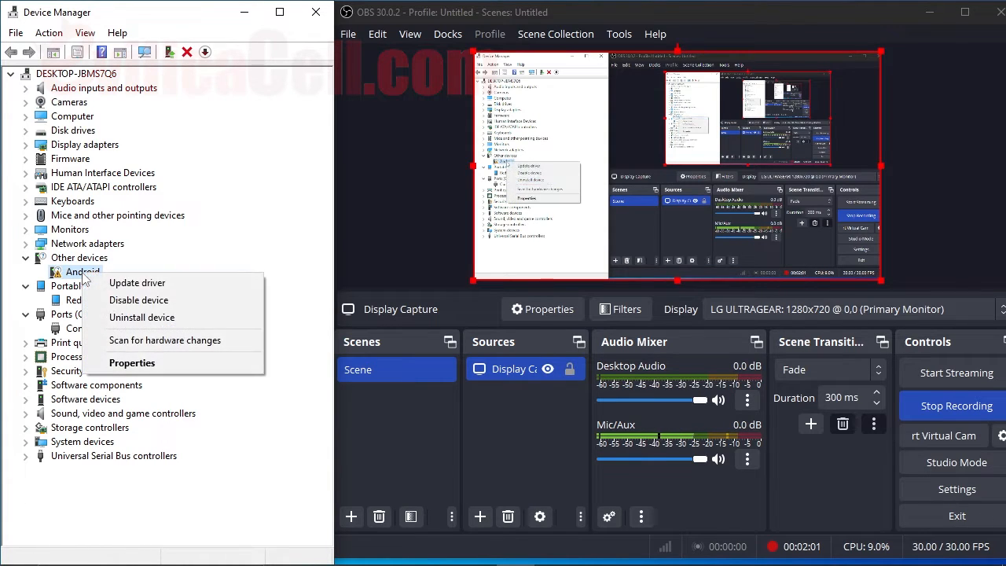
click(146, 284)
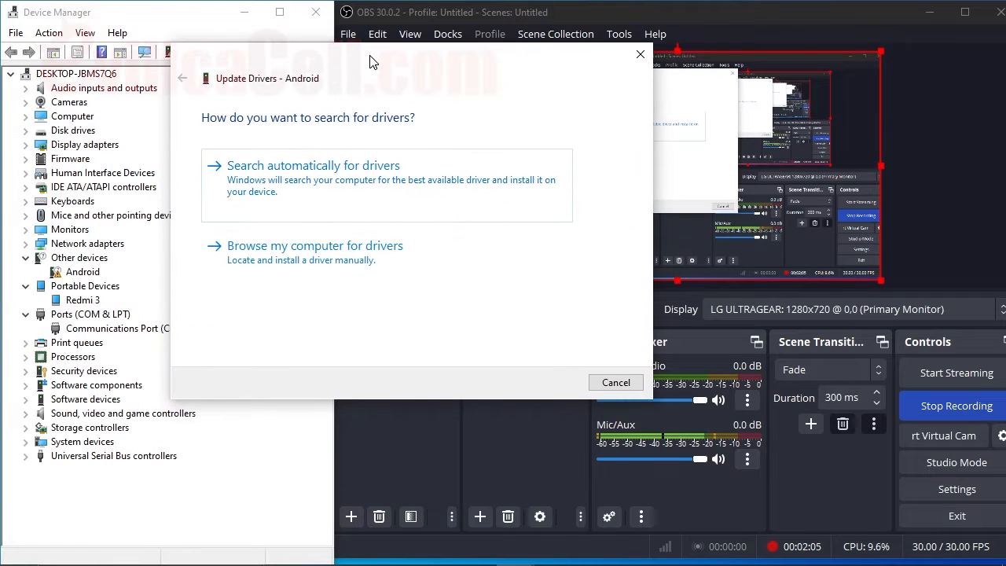
click(310, 262)
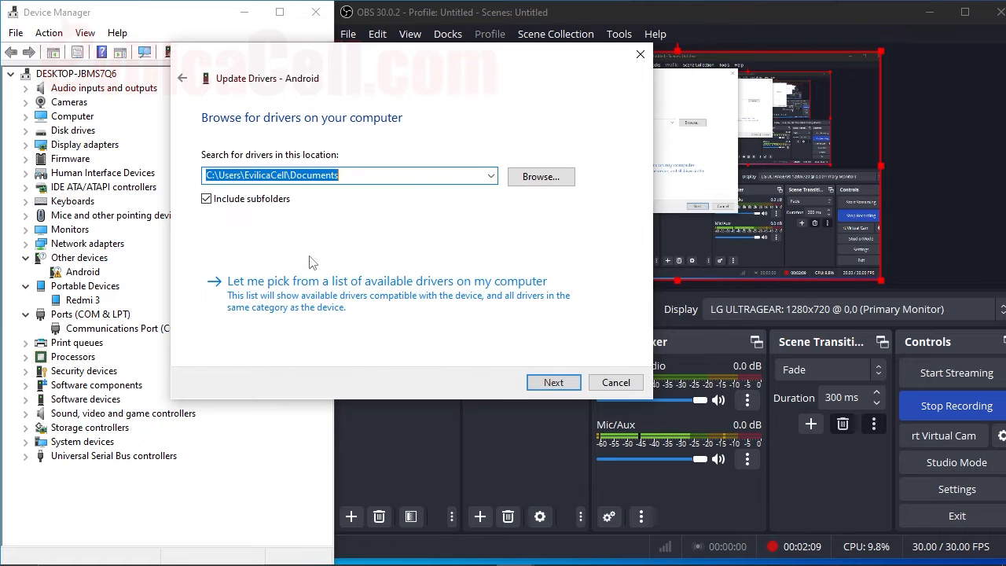
click(299, 303)
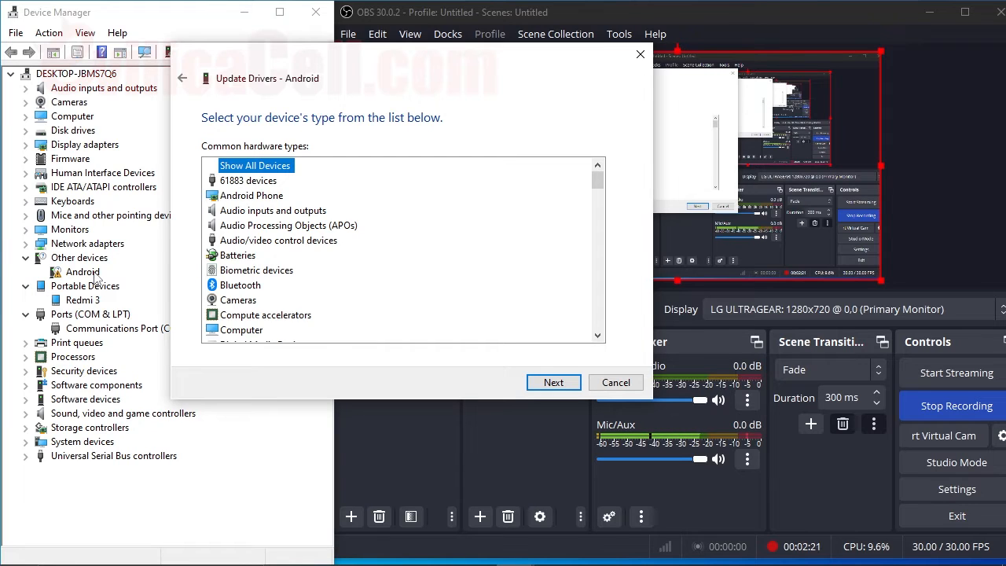
click(252, 198)
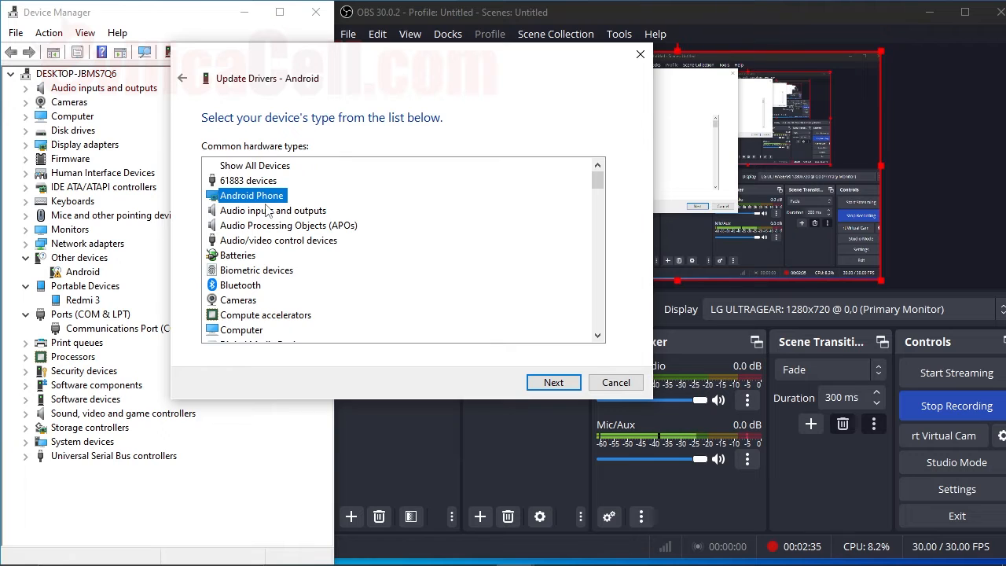
scroll(267, 208, down, 20)
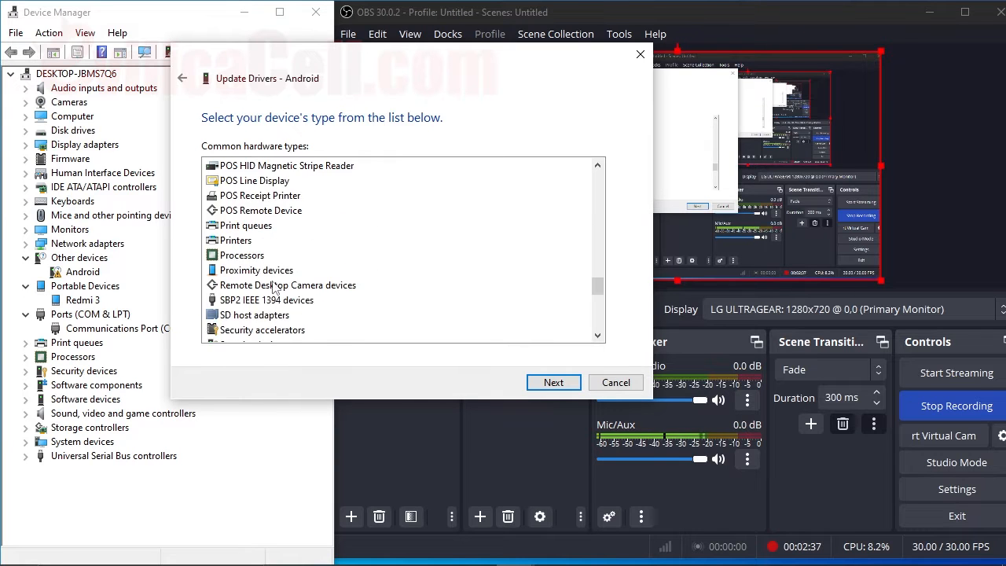
scroll(275, 287, up, 20)
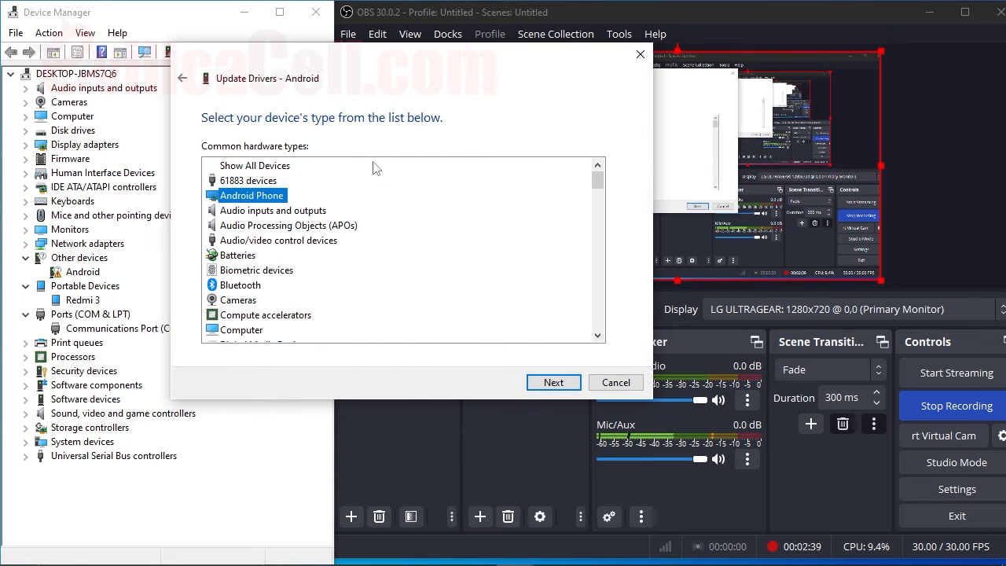
click(355, 184)
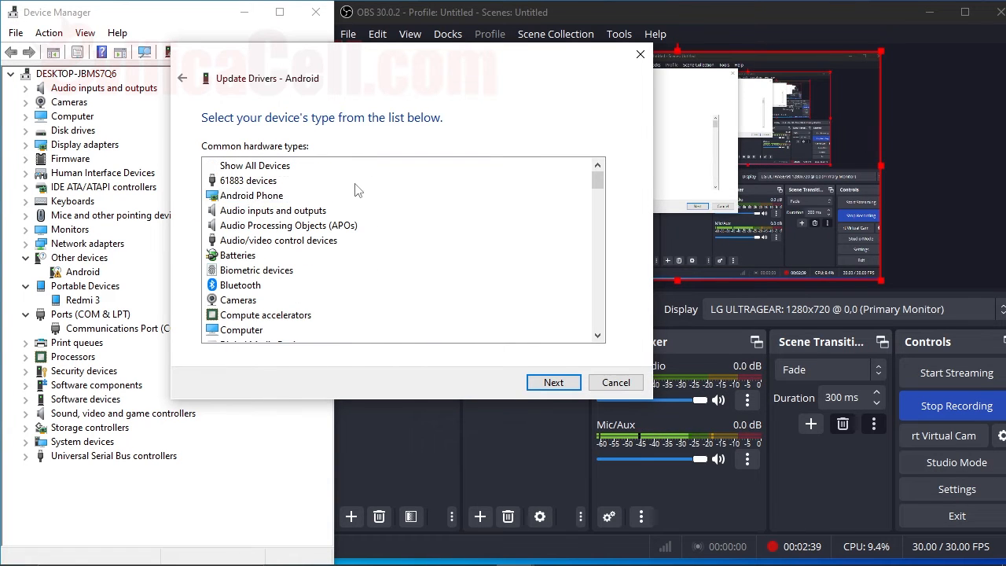
Step: Choose Show All Devices as the hardware type and continue to the manufacturer and model selection
click(264, 168)
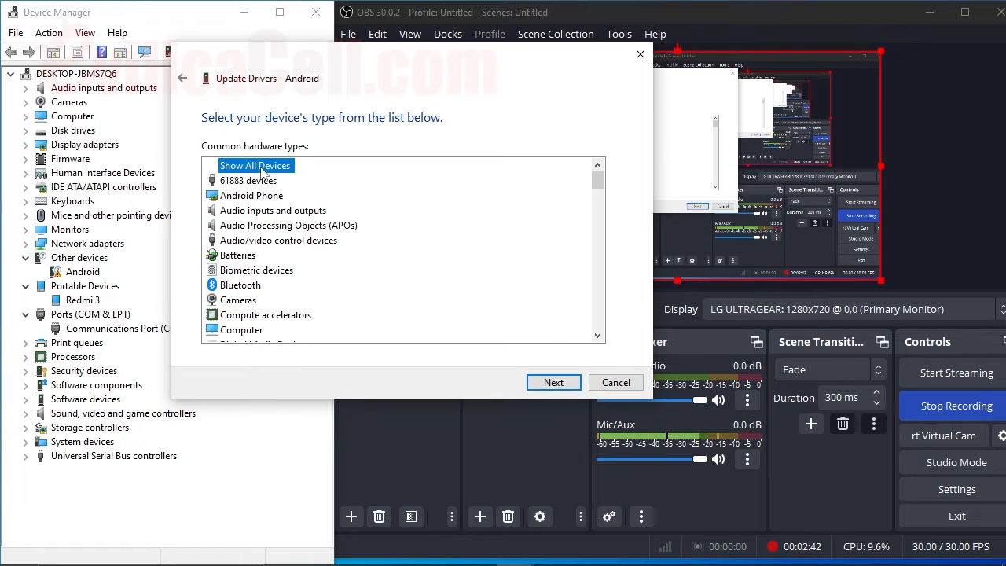
click(551, 385)
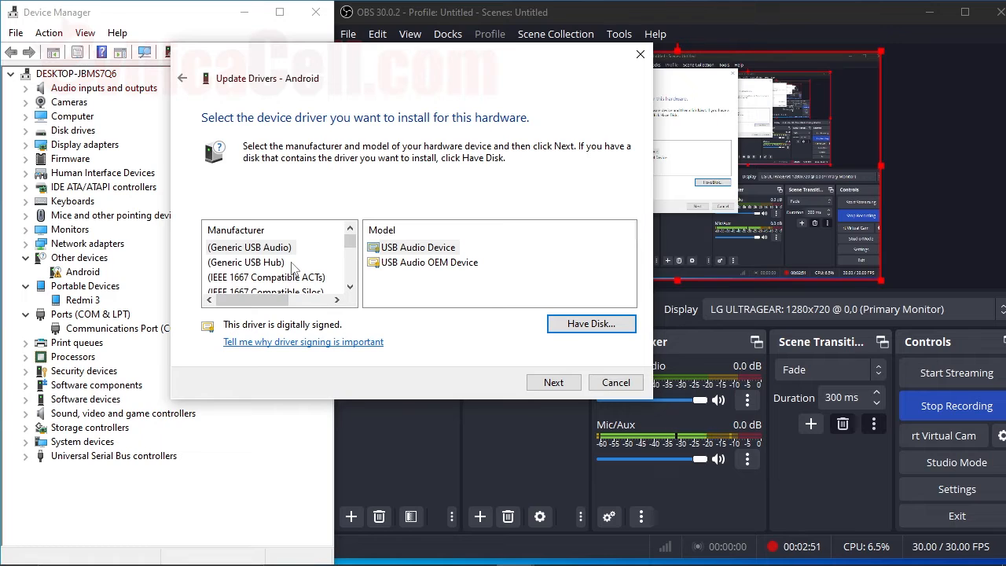
scroll(291, 263, down, 2)
scroll(291, 263, up, 2)
Step: Review the Chrome search results for the hardware ID to identify the driver's name, and return to the driver update
mouse_move(314, 553)
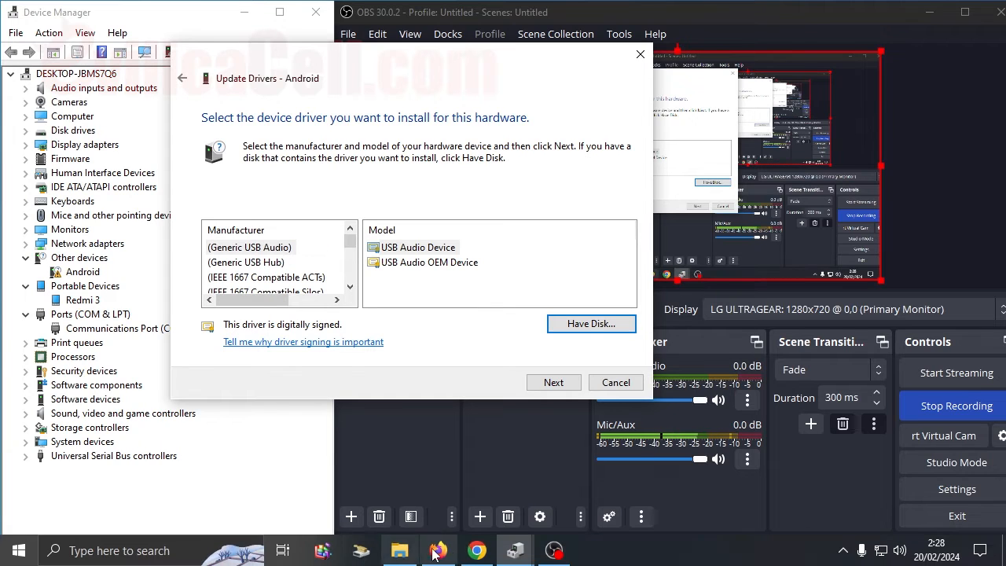
click(478, 551)
click(616, 15)
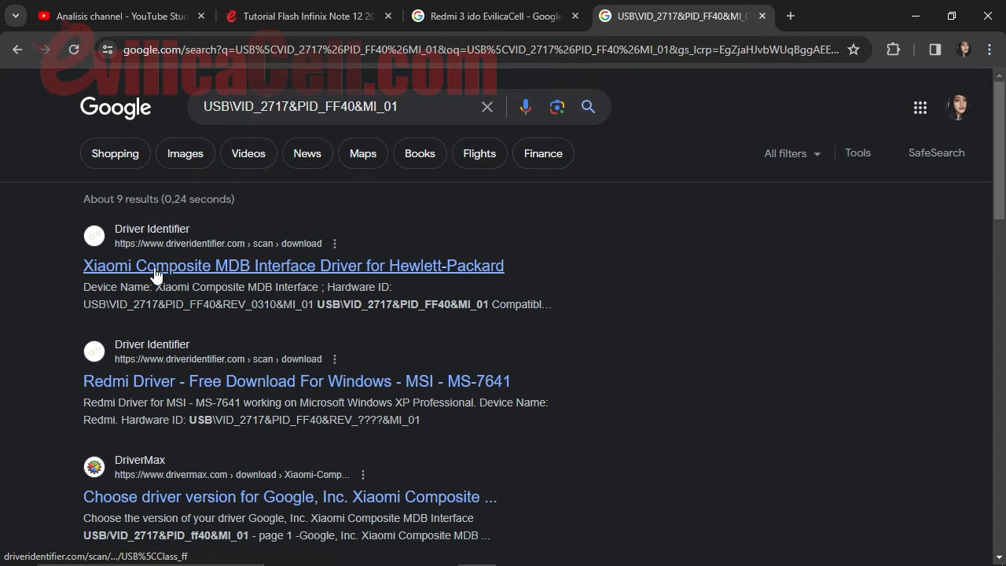
click(915, 15)
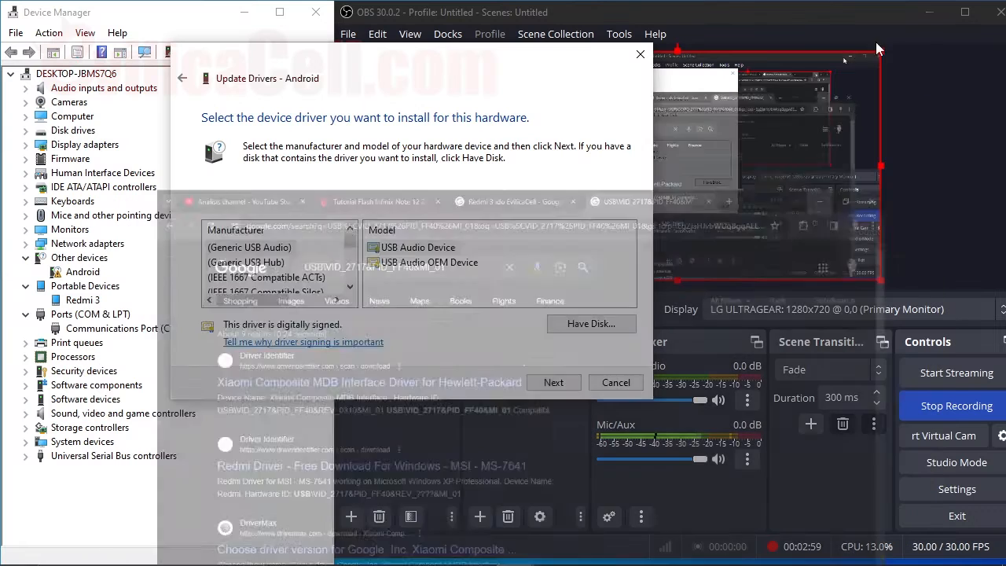
Step: Look through the manufacturer list for a driver that suits the Android device
click(257, 267)
click(255, 277)
scroll(251, 287, down, 1)
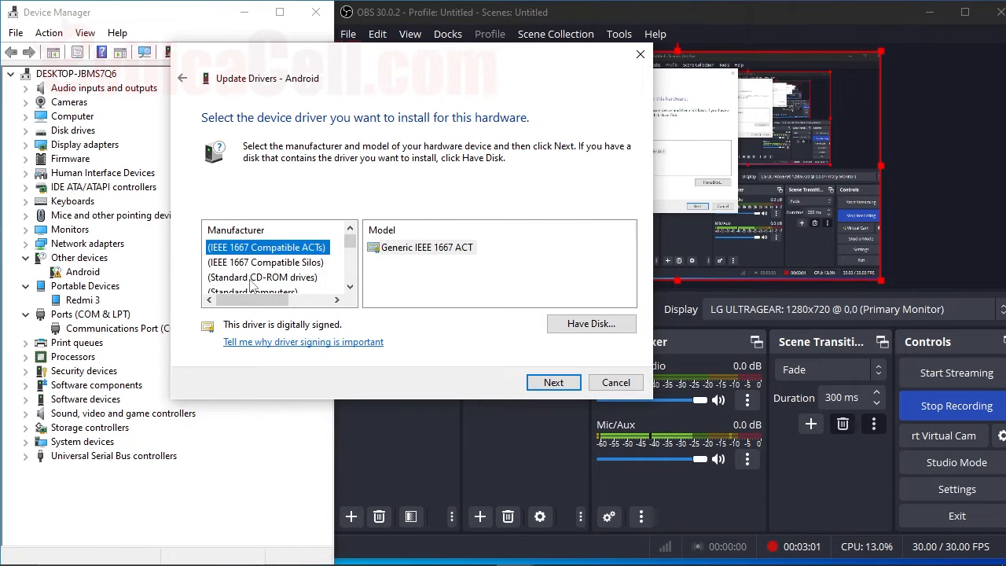
scroll(251, 287, down, 4)
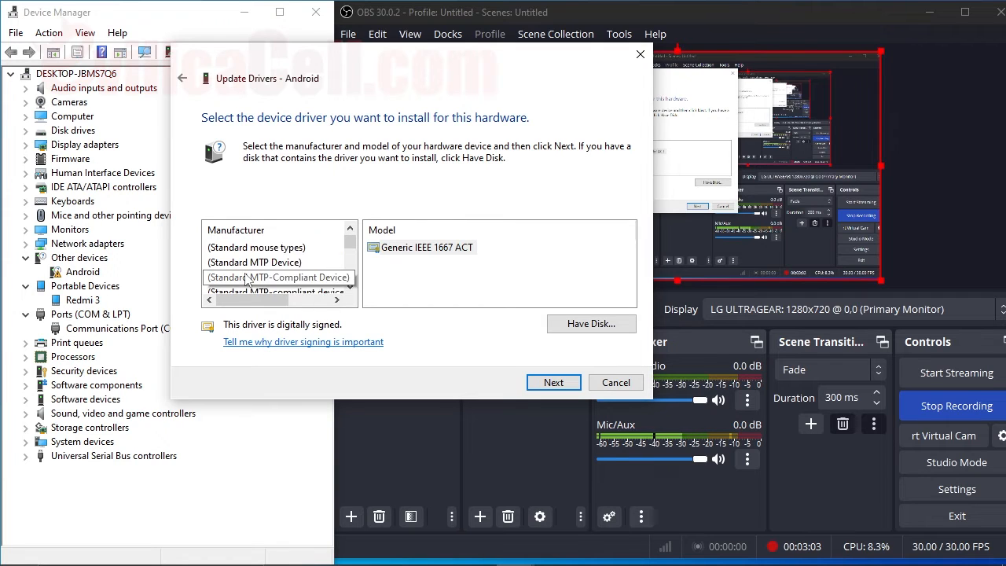
scroll(247, 280, down, 3)
scroll(246, 281, down, 4)
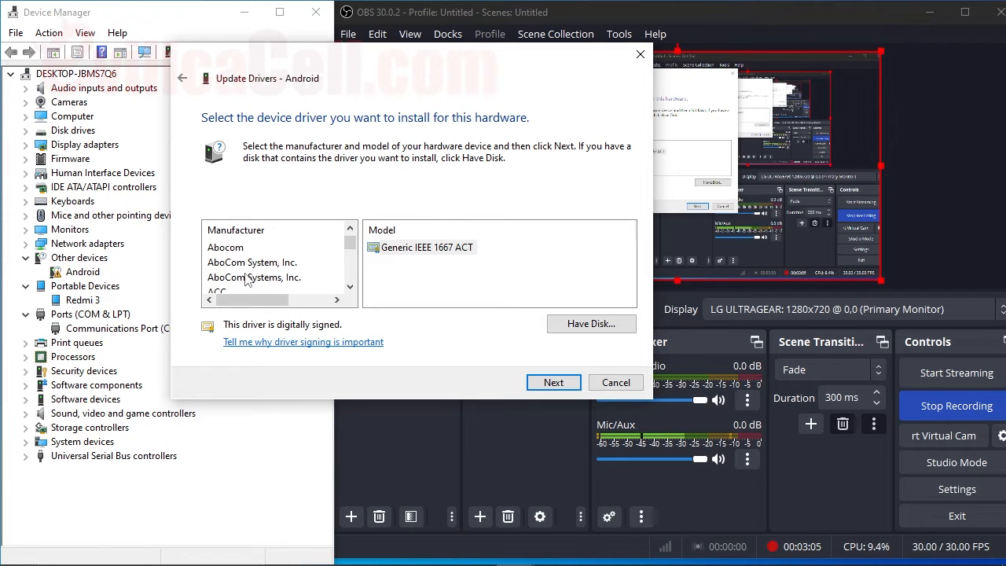
scroll(246, 281, down, 5)
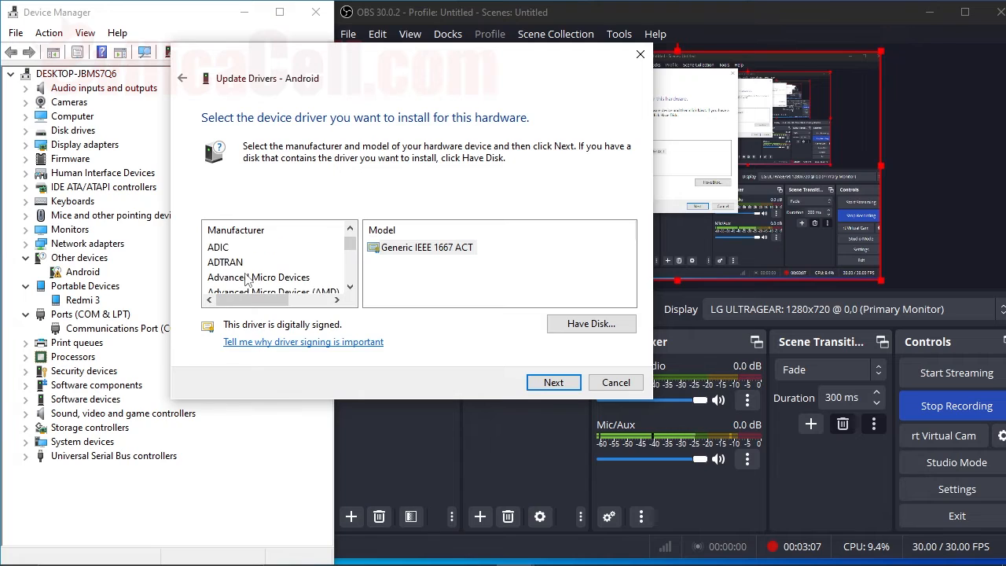
scroll(247, 281, down, 3)
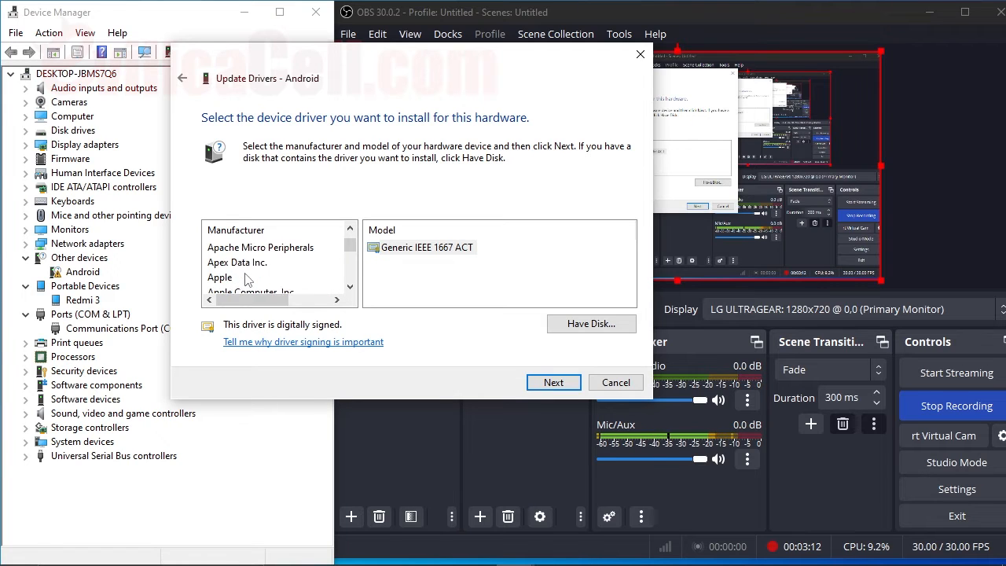
Step: Try to install the Android driver from a disk location, browsing to Local Disk (C:) for its setup information file
click(570, 330)
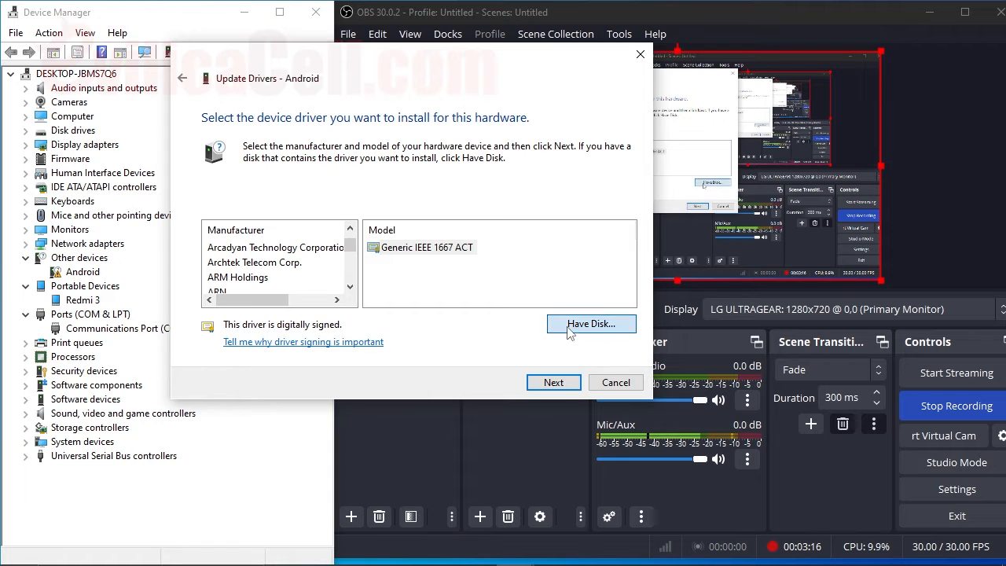
click(540, 301)
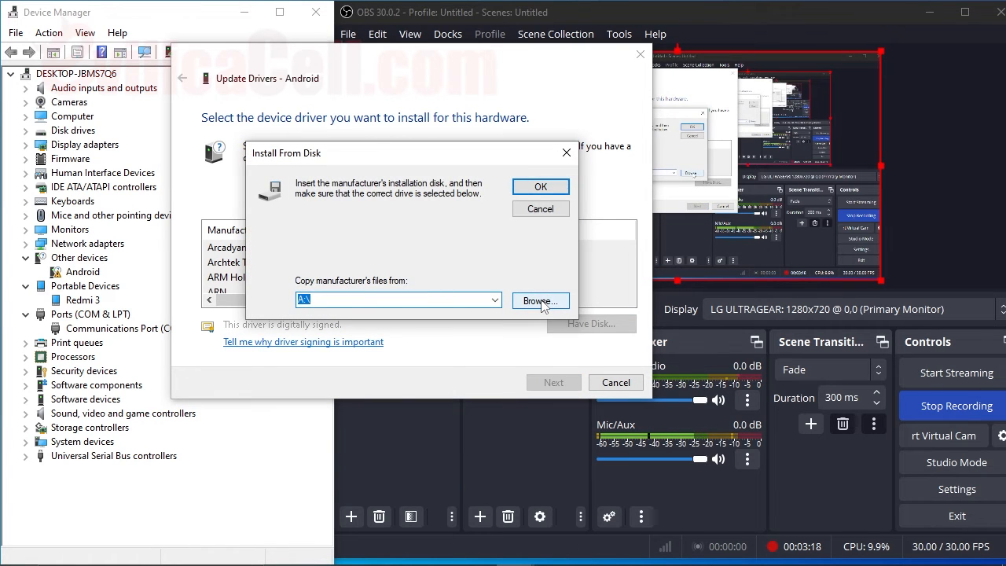
click(302, 337)
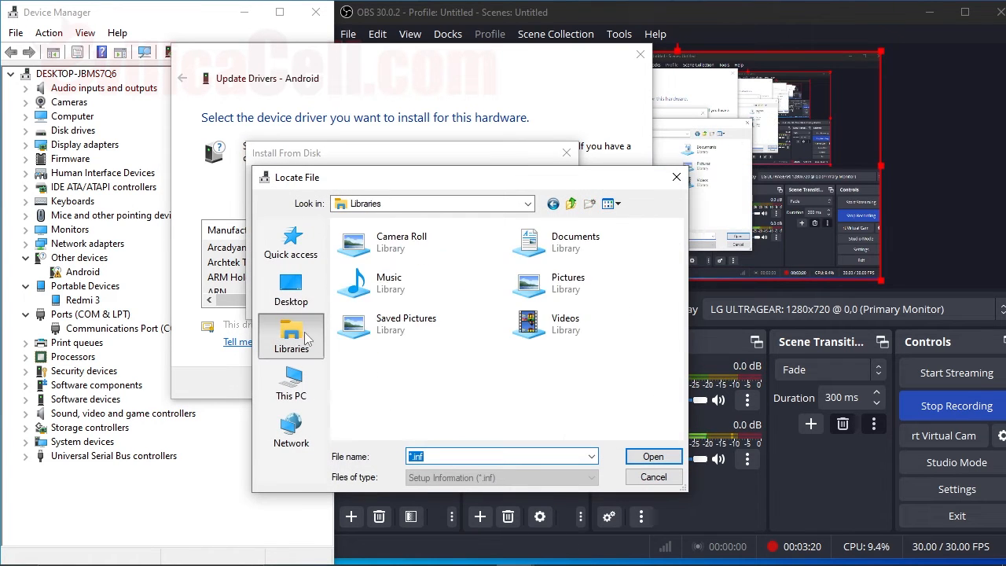
click(302, 385)
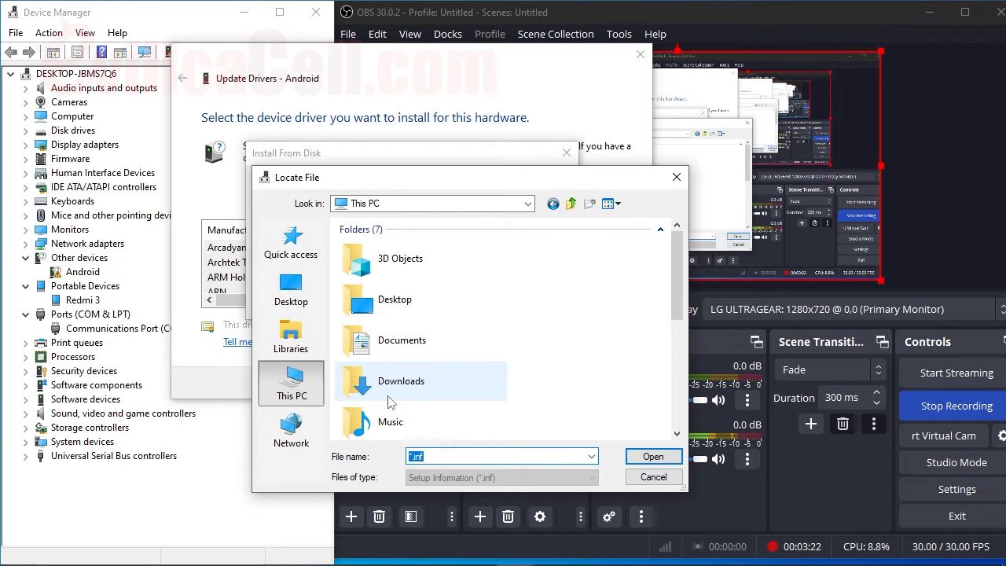
scroll(393, 370, down, 3)
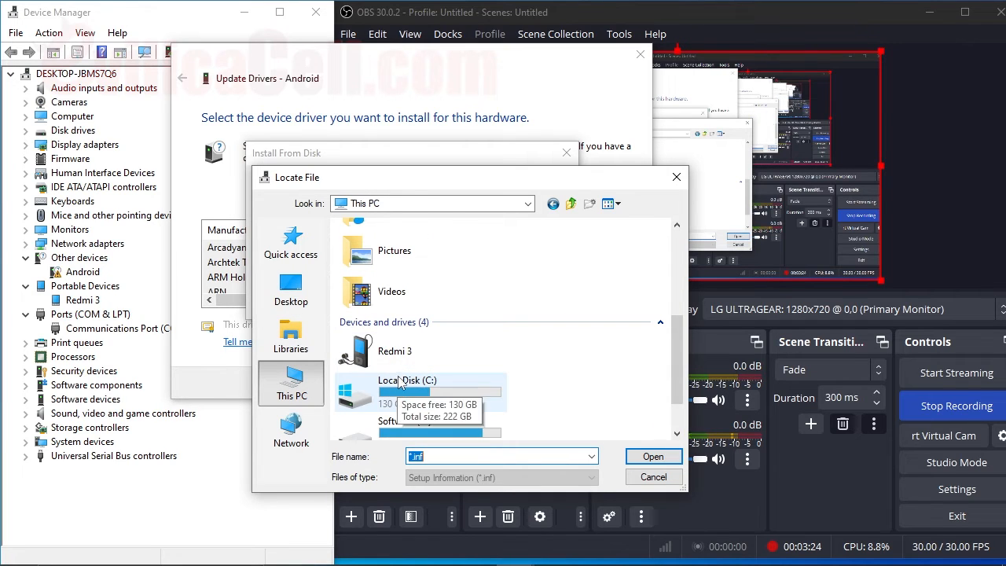
double_click(401, 382)
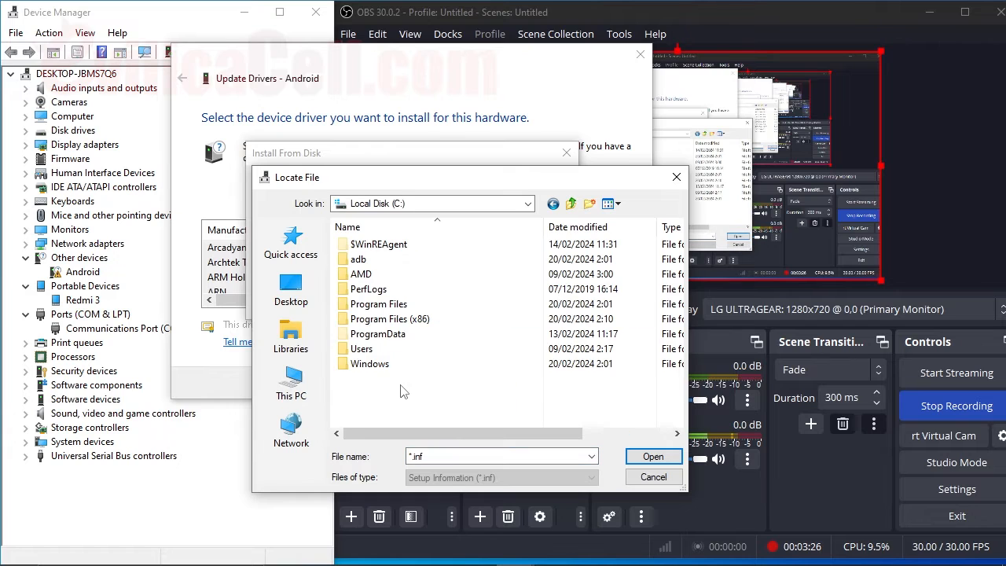
Step: Look through the Program Files and Program Files (x86) folders for the Android driver's setup information file
double_click(385, 304)
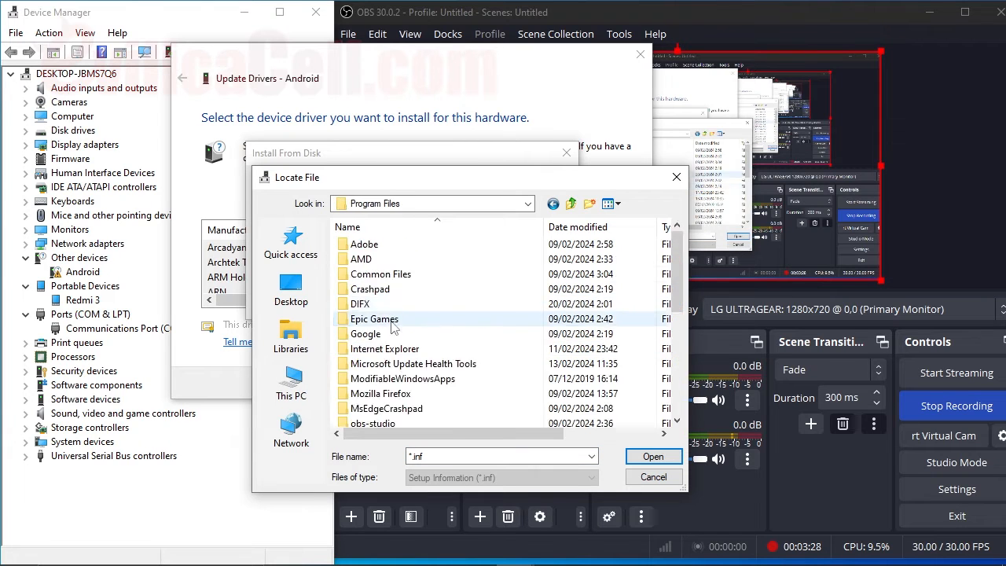
scroll(387, 377, down, 6)
key(BackSpace)
double_click(373, 318)
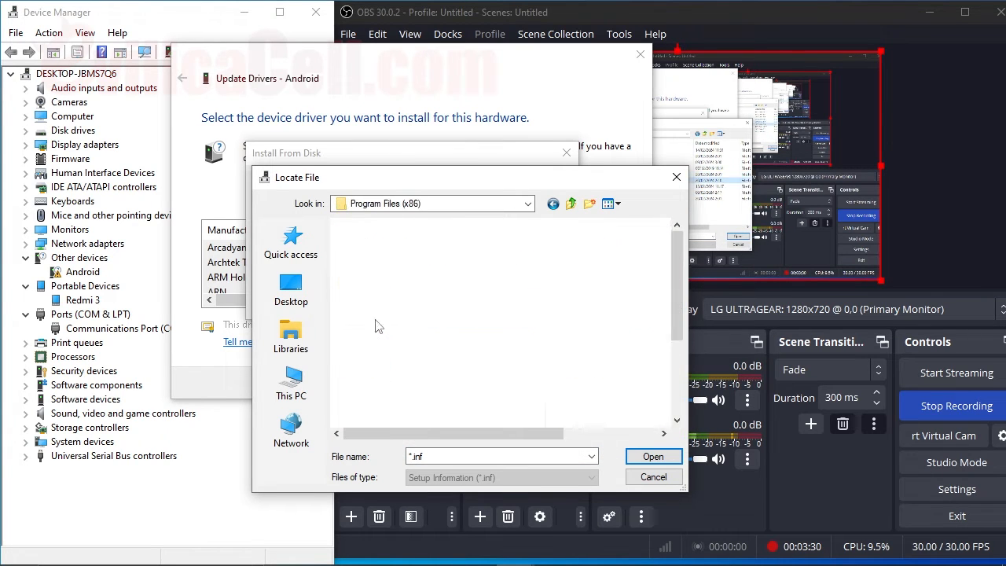
scroll(382, 377, down, 3)
scroll(383, 395, up, 3)
scroll(385, 398, down, 3)
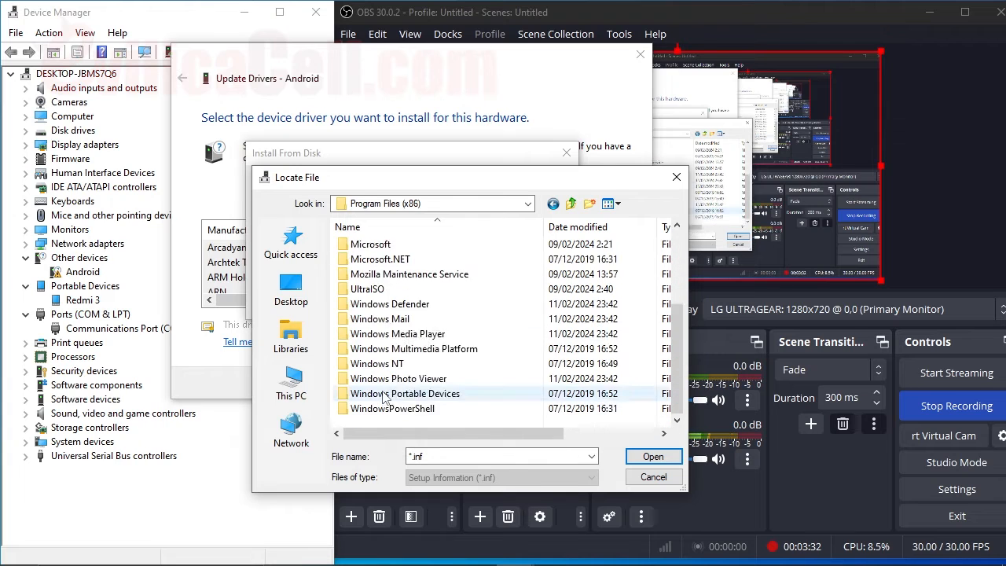
key(BackSpace)
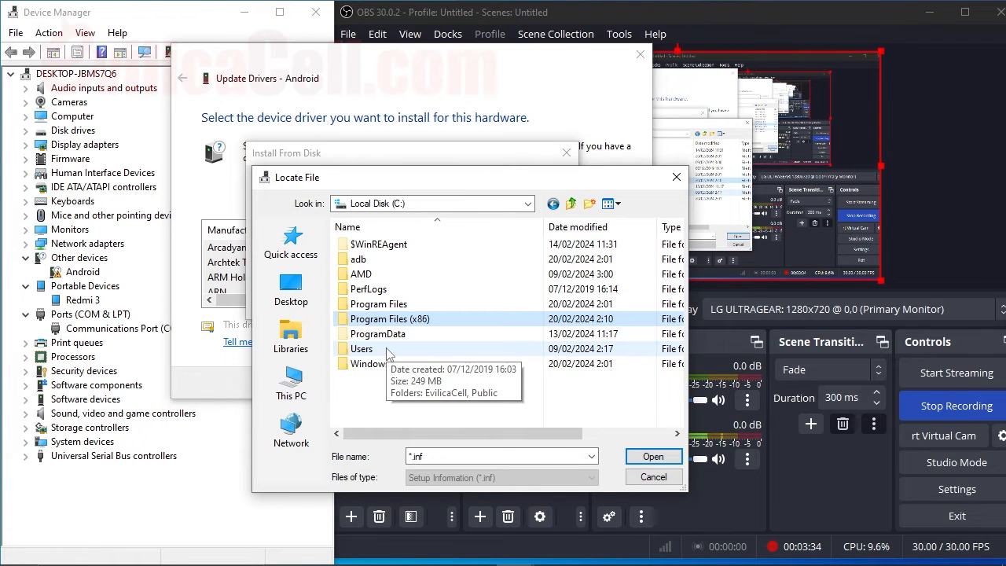
Step: Check the .android folder in the user's profile on drive C for a driver file, and cancel the disk installation and driver update
key(BackSpace)
double_click(400, 421)
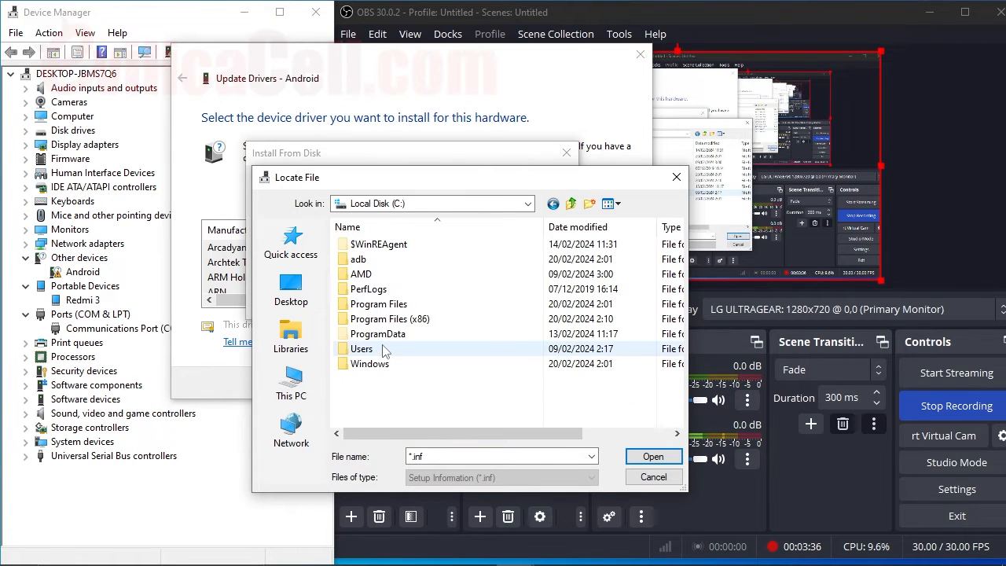
double_click(383, 350)
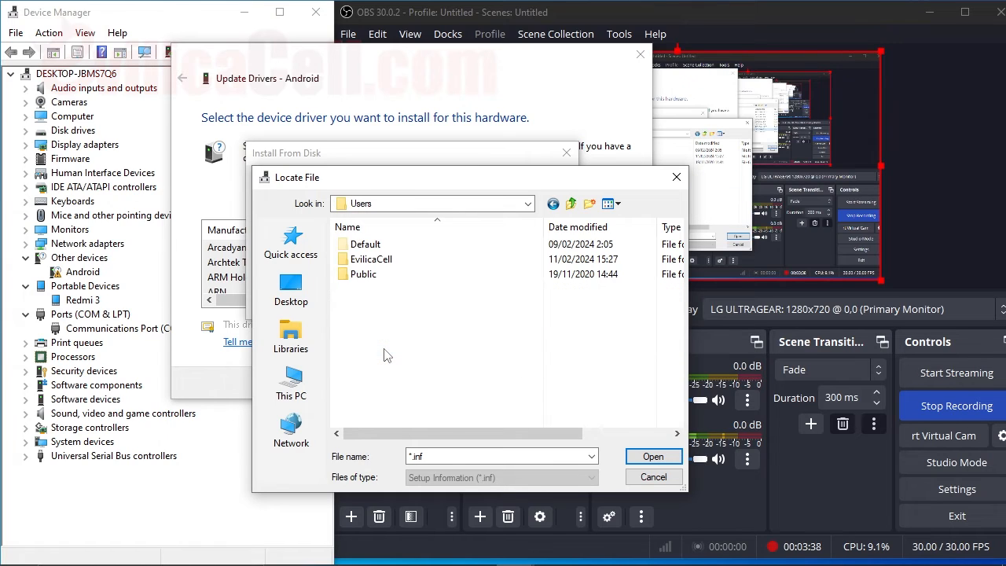
double_click(377, 258)
double_click(381, 245)
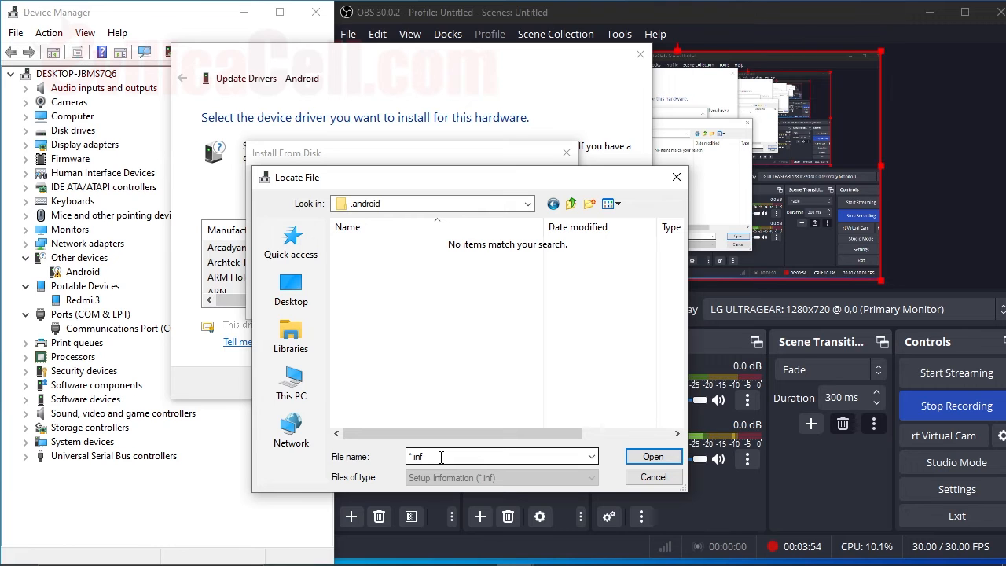
click(653, 477)
click(553, 213)
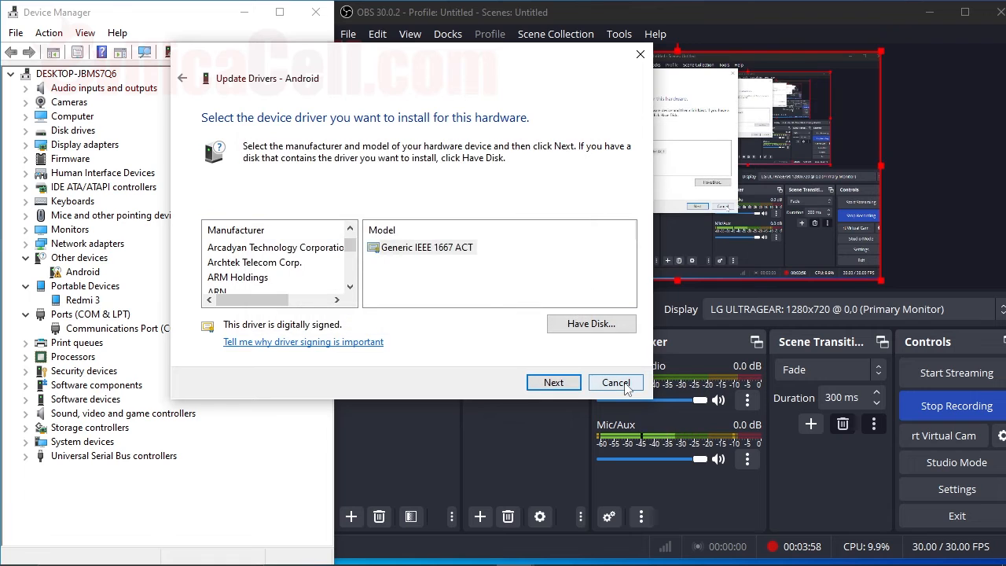
click(615, 383)
right_click(93, 273)
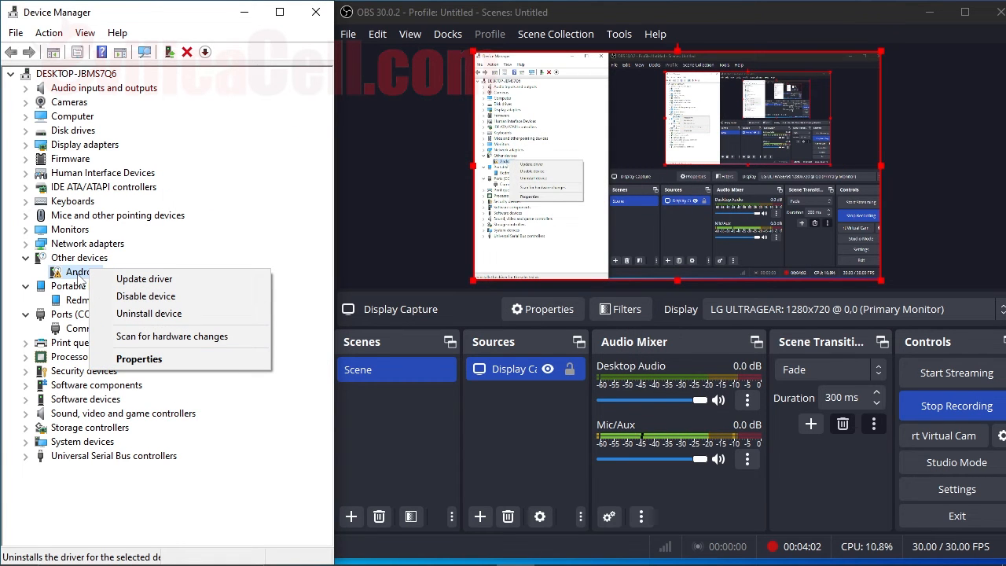
click(126, 358)
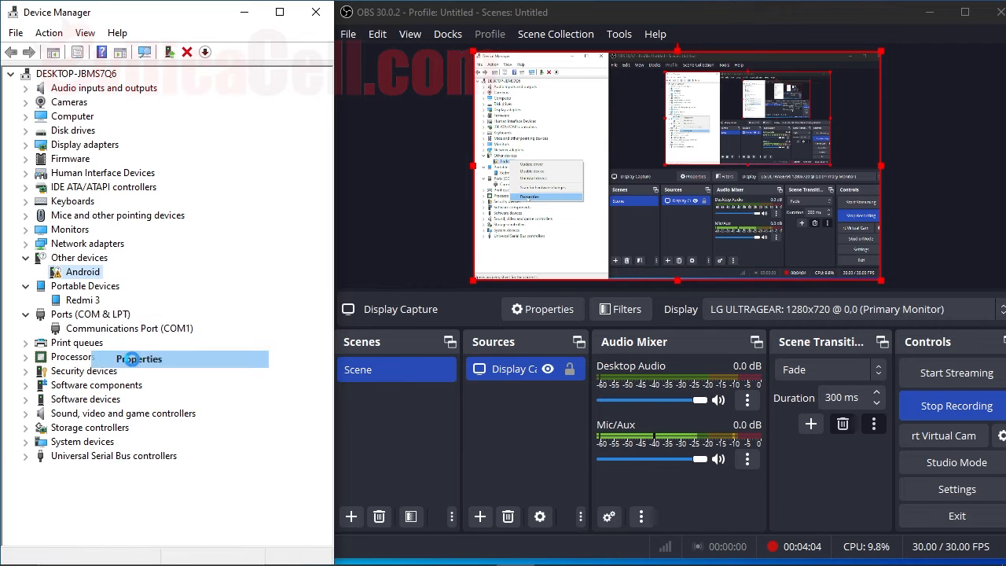
click(366, 172)
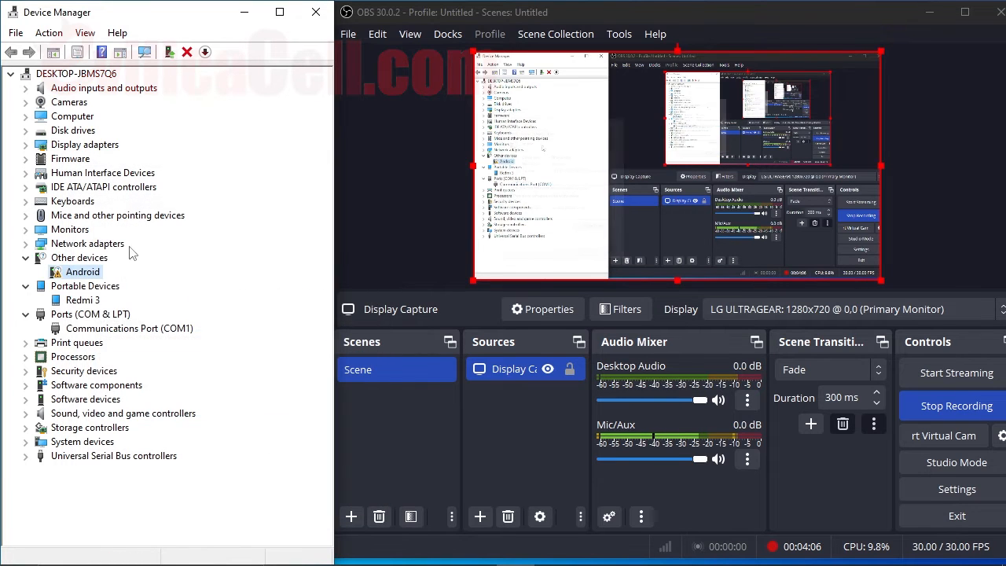
Step: Start a manual driver update for Android, picking from the list of available drivers with Android Phone as the hardware type
right_click(84, 271)
click(100, 282)
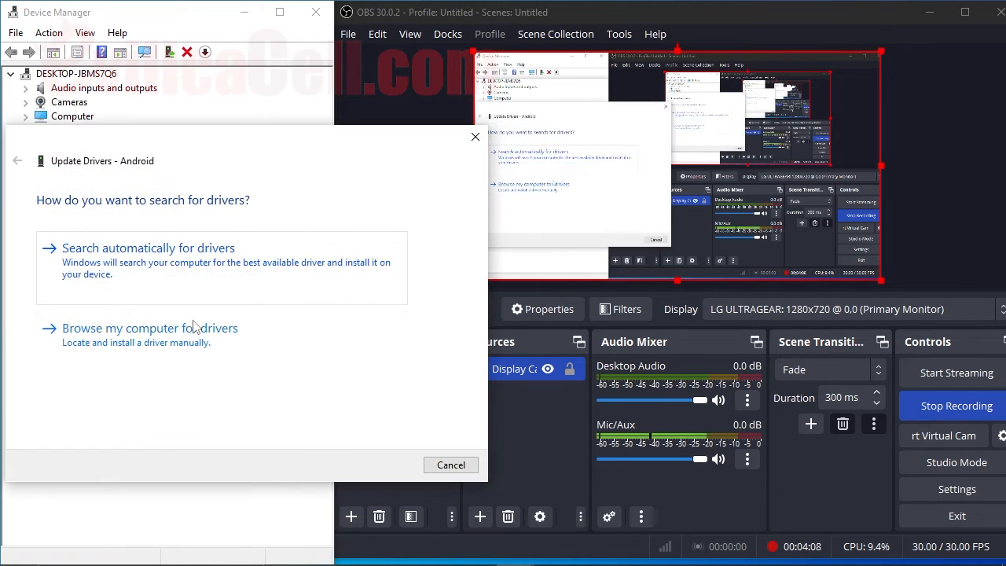
click(183, 346)
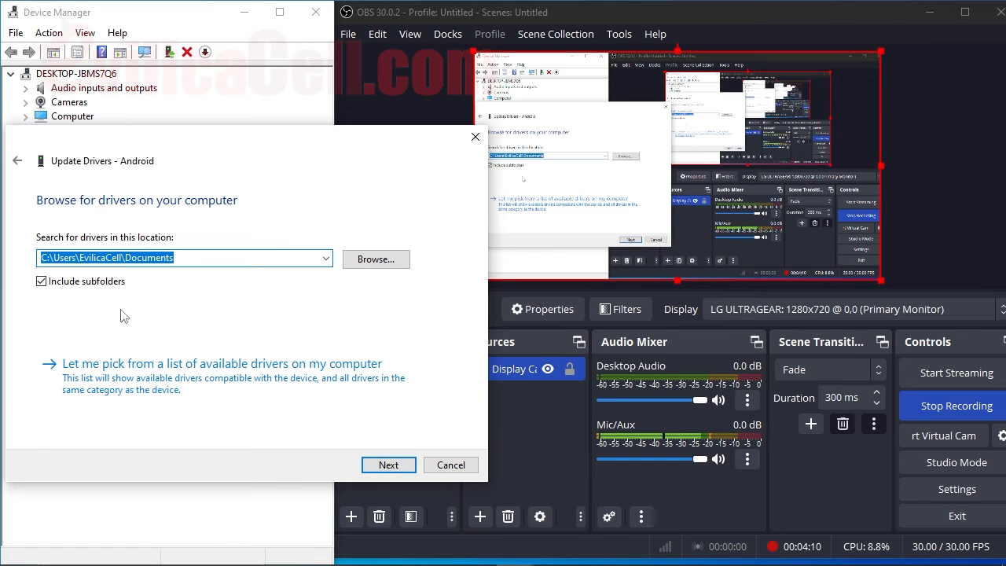
click(129, 387)
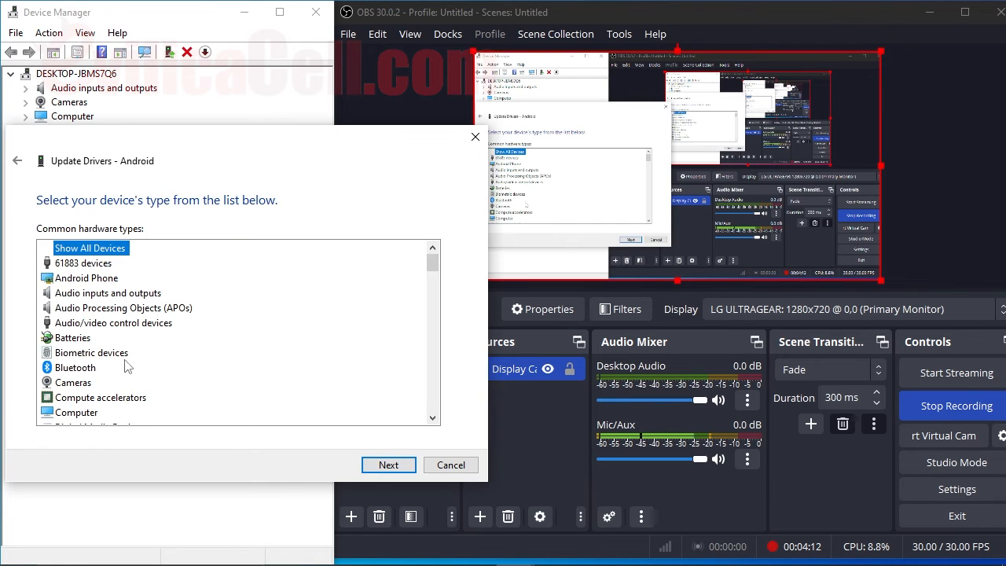
drag(240, 143, 405, 69)
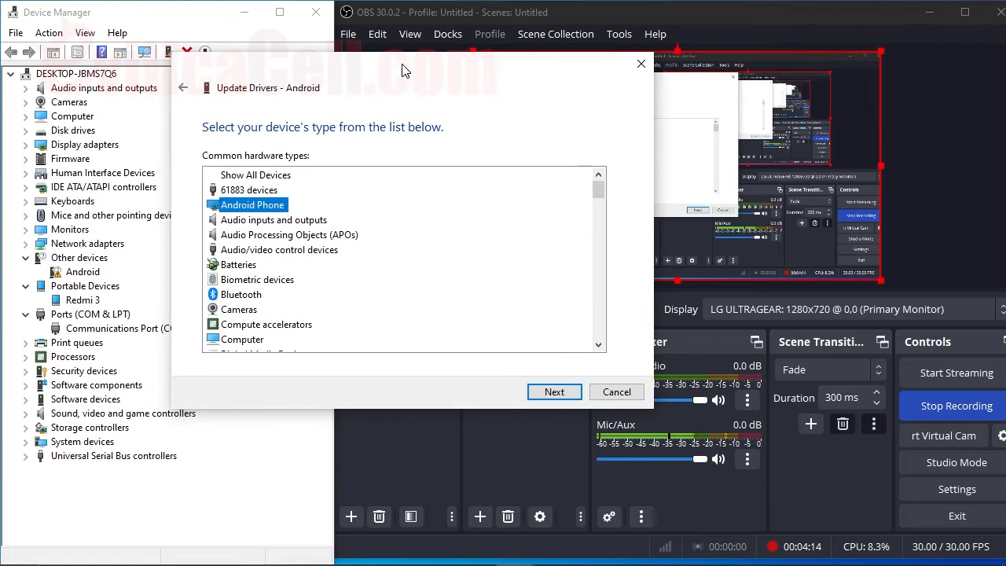
click(577, 391)
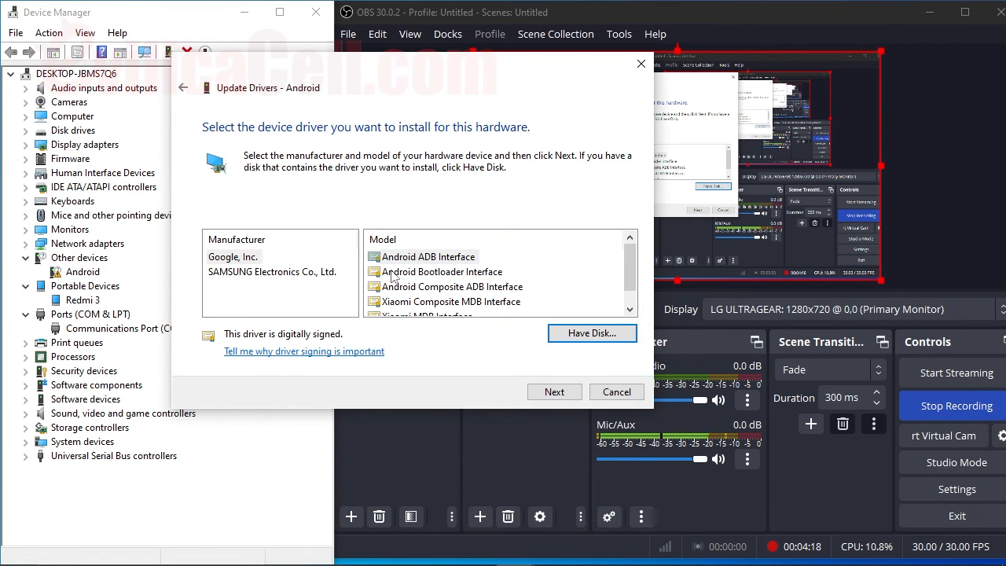
Step: Install the Android ADB Interface driver from Google, Inc., confirm the installation and close the update wizard
click(397, 262)
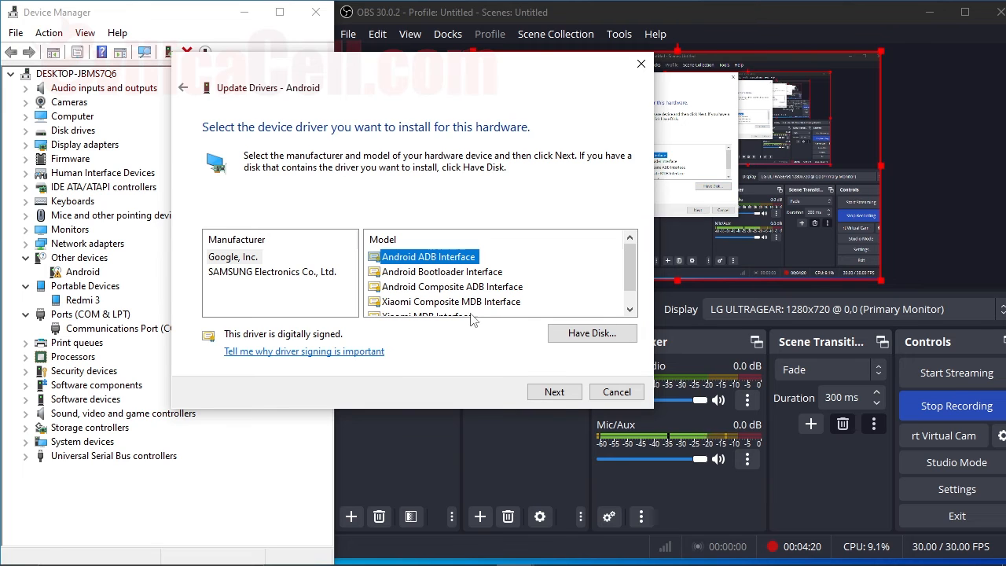
click(542, 391)
click(571, 363)
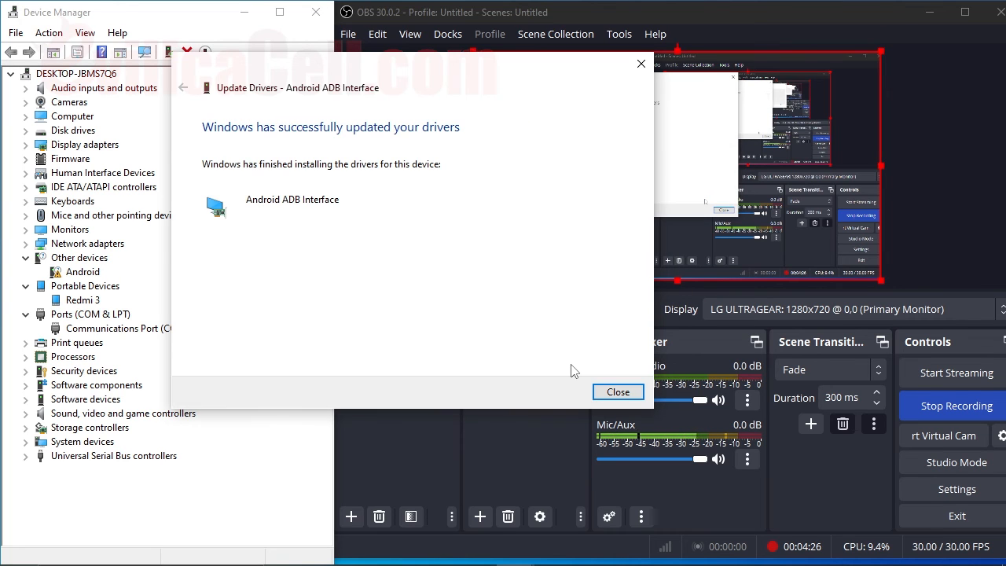
click(622, 392)
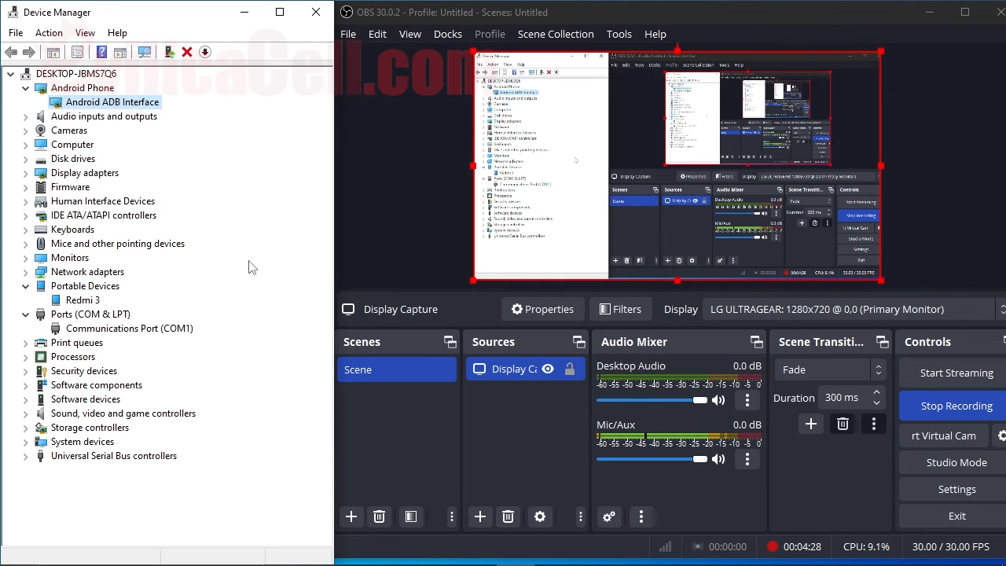